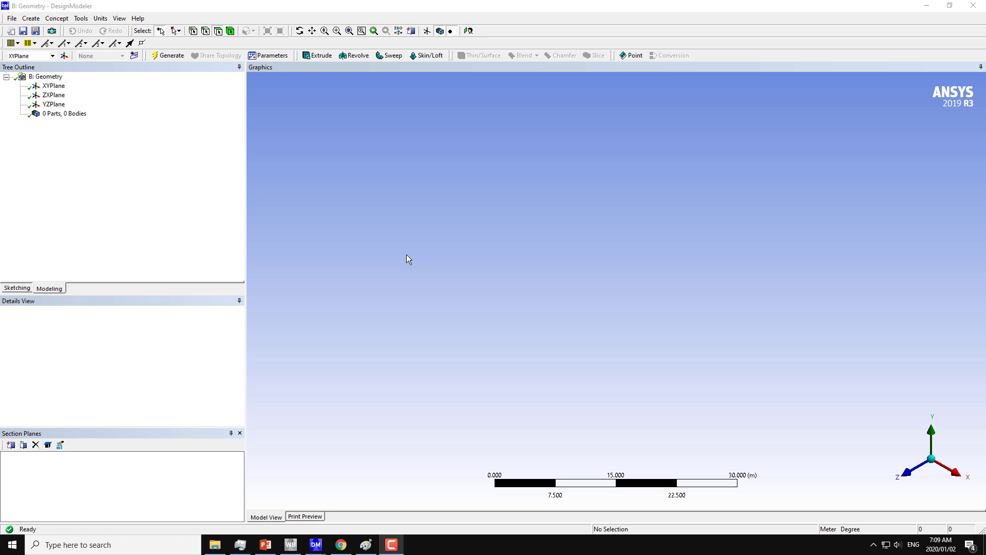
- Draw a circle centred at the origin in a sketch on the XYPlane
{"action": "left_click", "coordinate": [265, 546]}
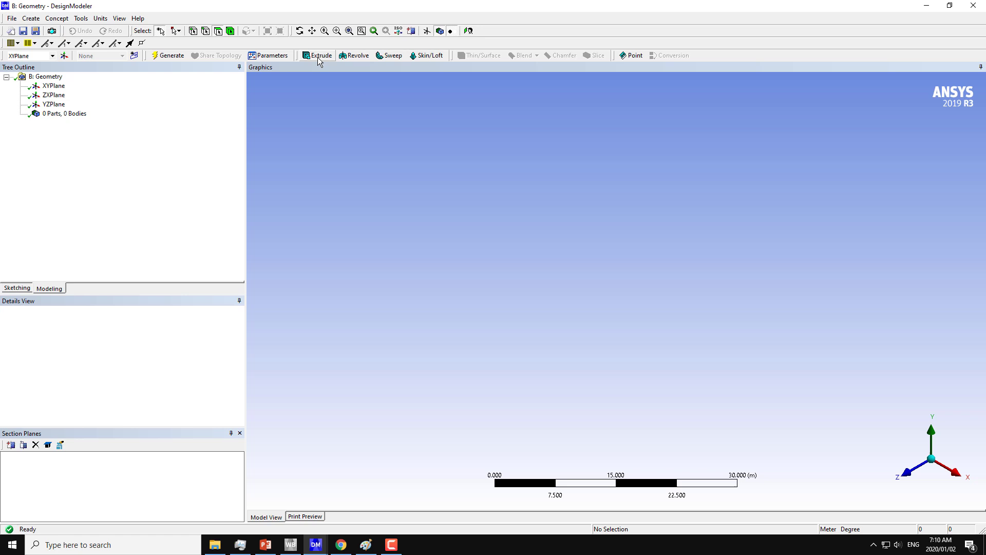
{"action": "left_click", "coordinate": [54, 87]}
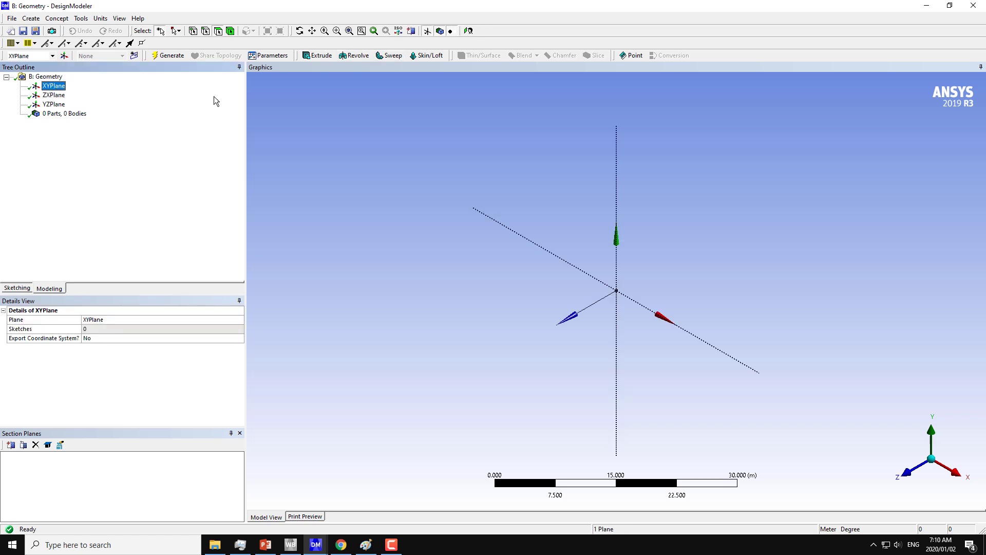
{"action": "left_click", "coordinate": [469, 31]}
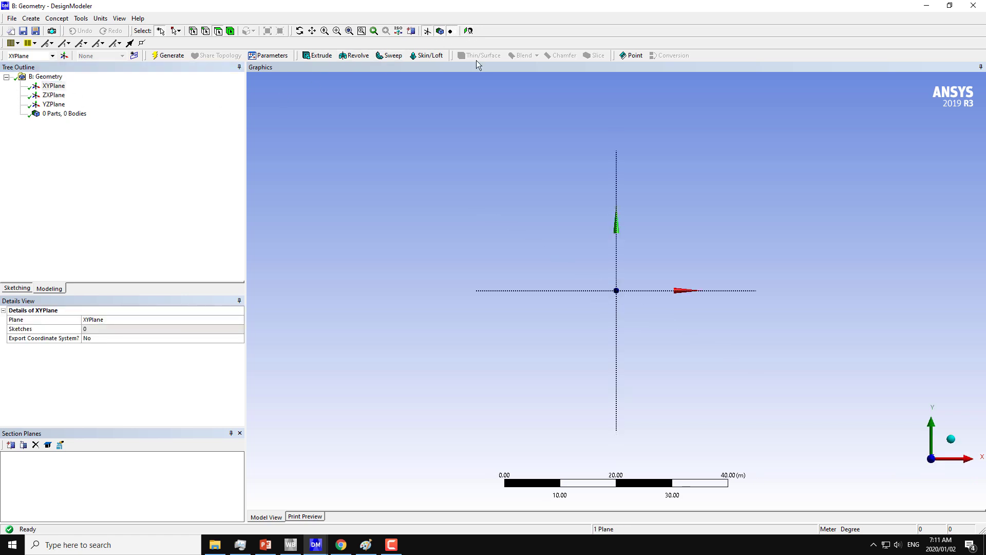
{"action": "left_click", "coordinate": [18, 289]}
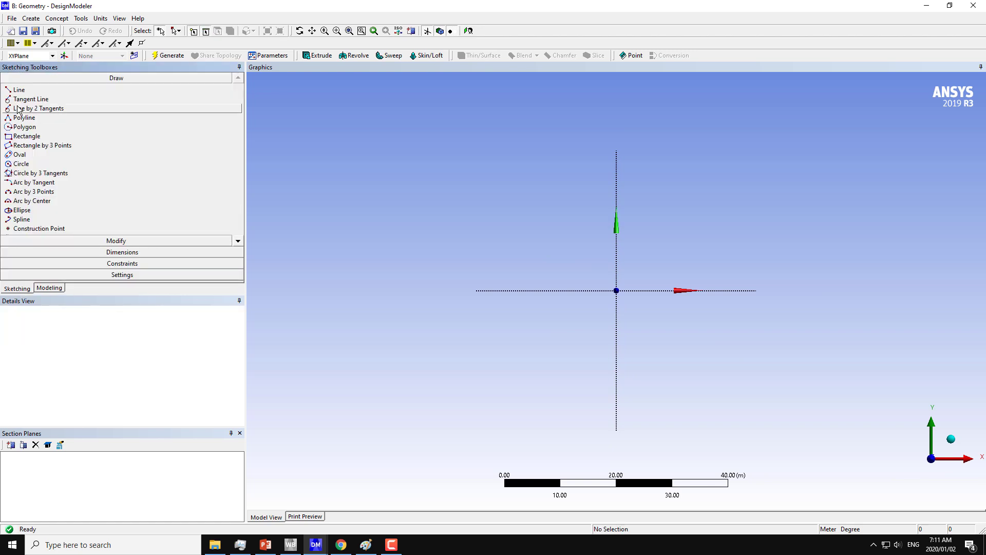
{"action": "left_click", "coordinate": [22, 164]}
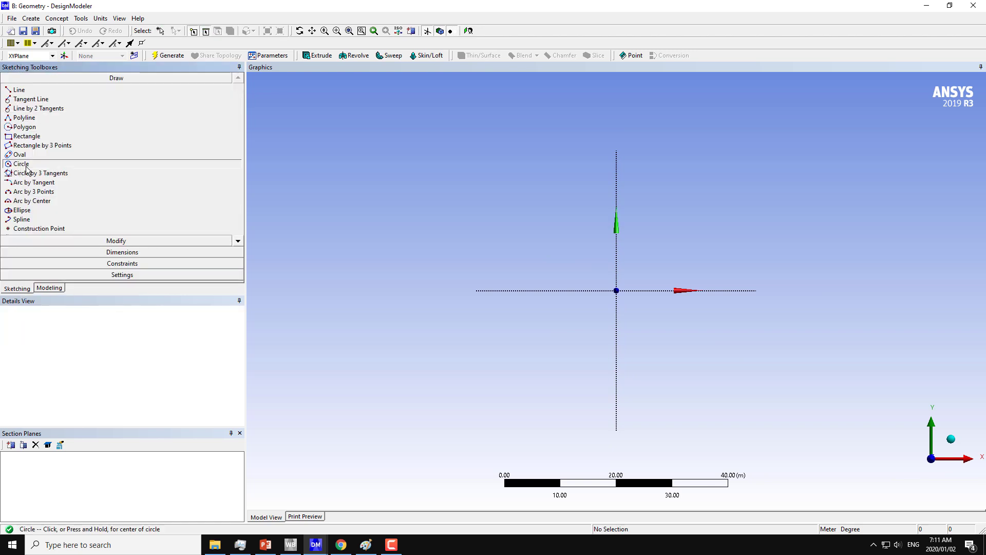
{"action": "left_click", "coordinate": [616, 290]}
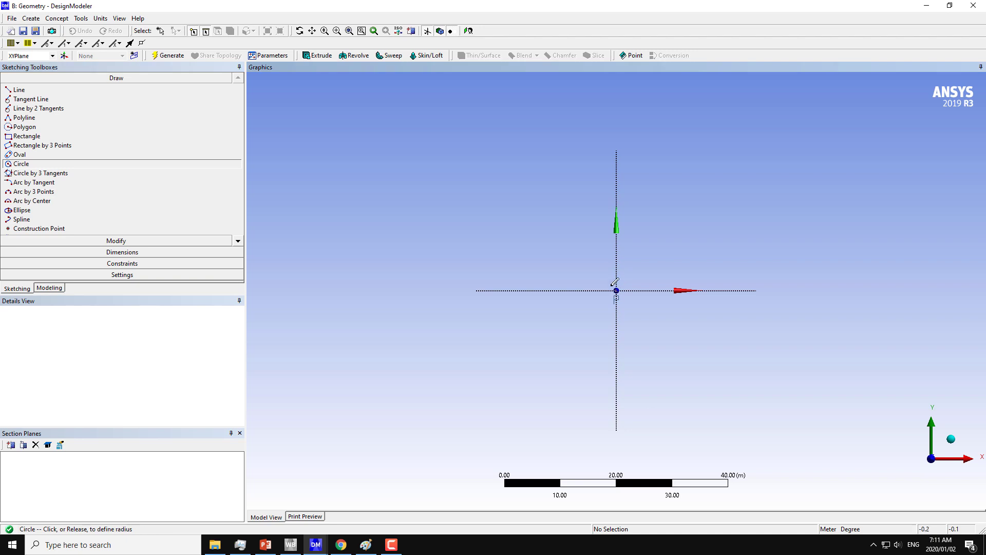
{"action": "left_click", "coordinate": [605, 267]}
- Add a diameter dimension D1 to the circle and set it to 1 m
{"action": "left_click", "coordinate": [116, 252]}
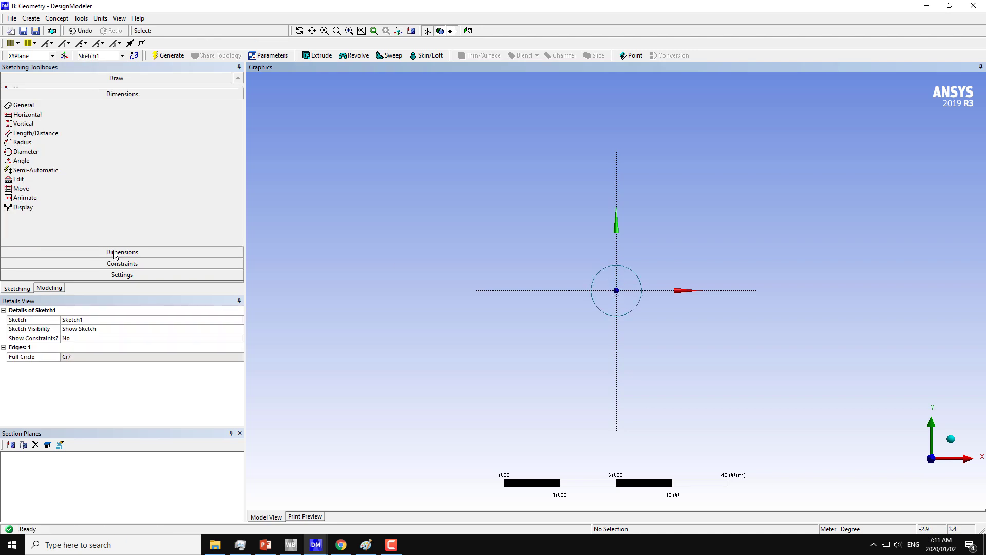
{"action": "left_click", "coordinate": [31, 159]}
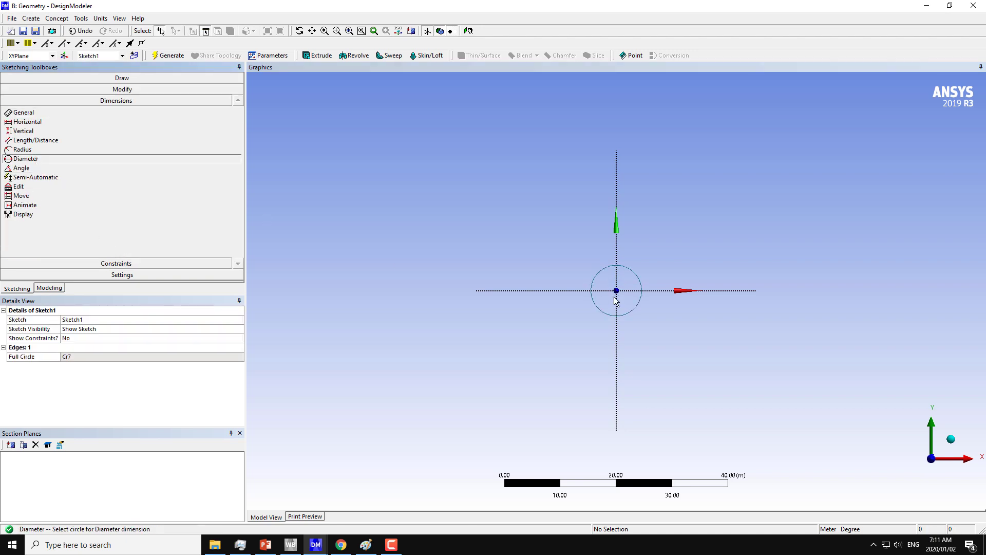
{"action": "left_click", "coordinate": [594, 273]}
{"action": "left_click", "coordinate": [571, 262]}
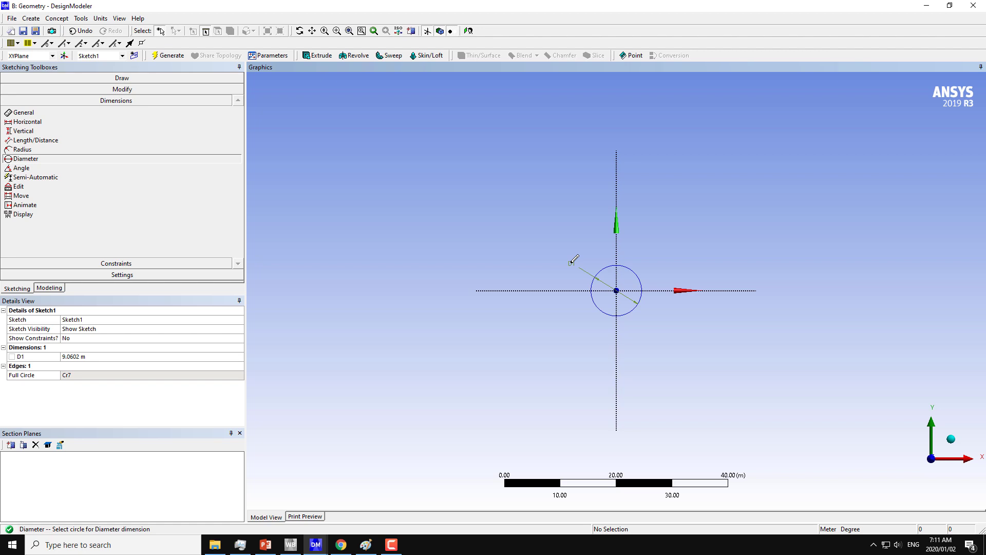
{"action": "left_click", "coordinate": [73, 356]}
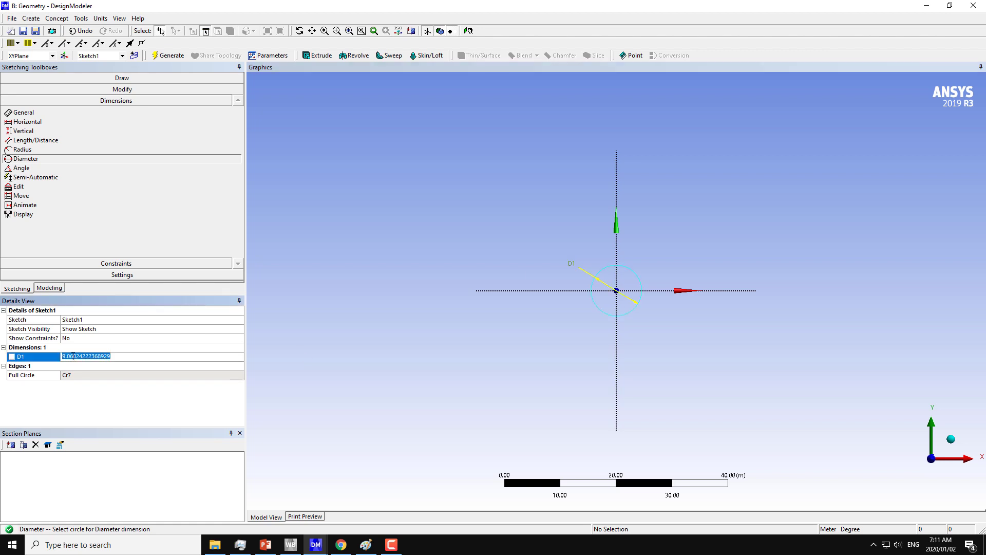
{"action": "type", "text": "1"}
{"action": "key", "text": "Return"}
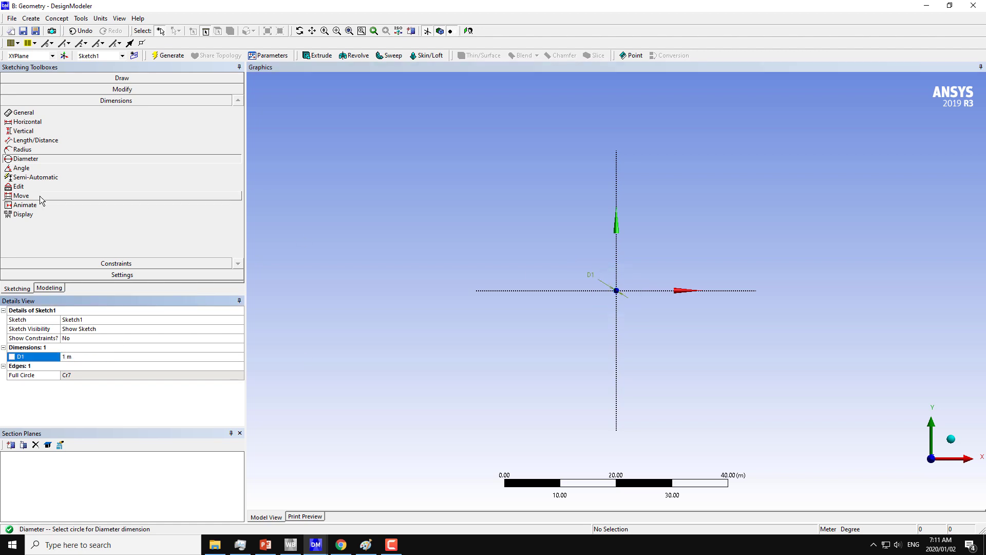
- Move the D1 dimension label to the upper left of the circle
{"action": "left_click", "coordinate": [41, 200]}
{"action": "scroll", "coordinate": [497, 201], "scroll_direction": "up", "scroll_amount": 5}
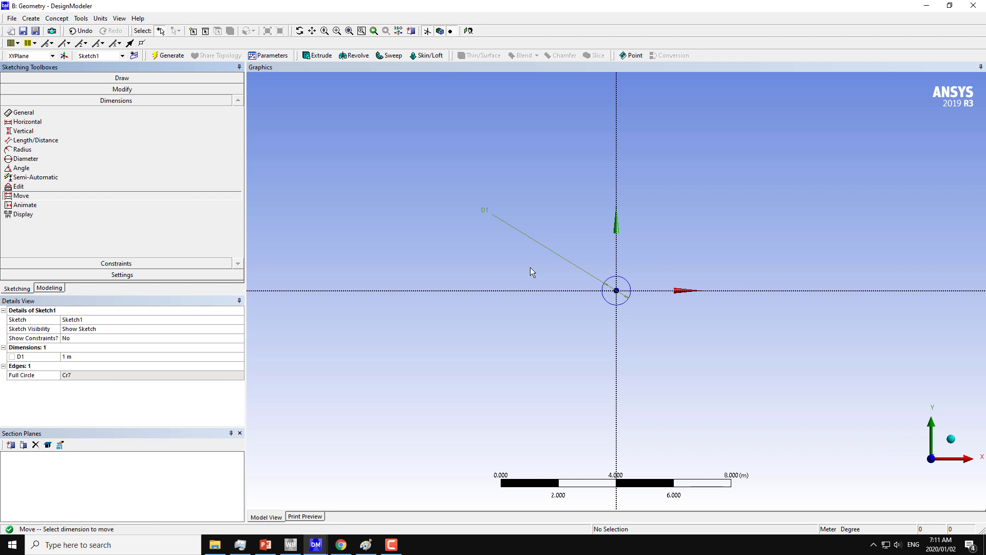
{"action": "scroll", "coordinate": [530, 267], "scroll_direction": "up", "scroll_amount": 1}
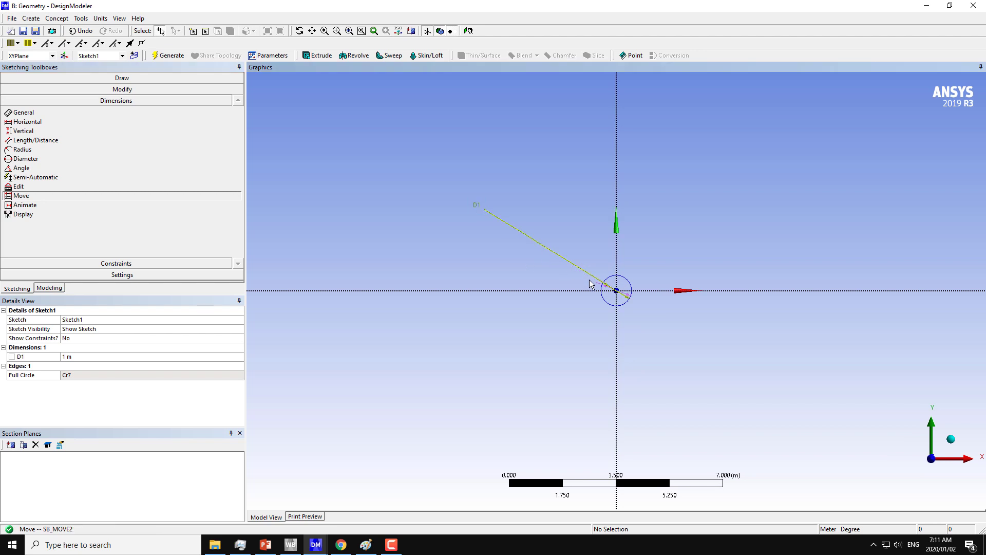
{"action": "scroll", "coordinate": [571, 275], "scroll_direction": "up", "scroll_amount": 4}
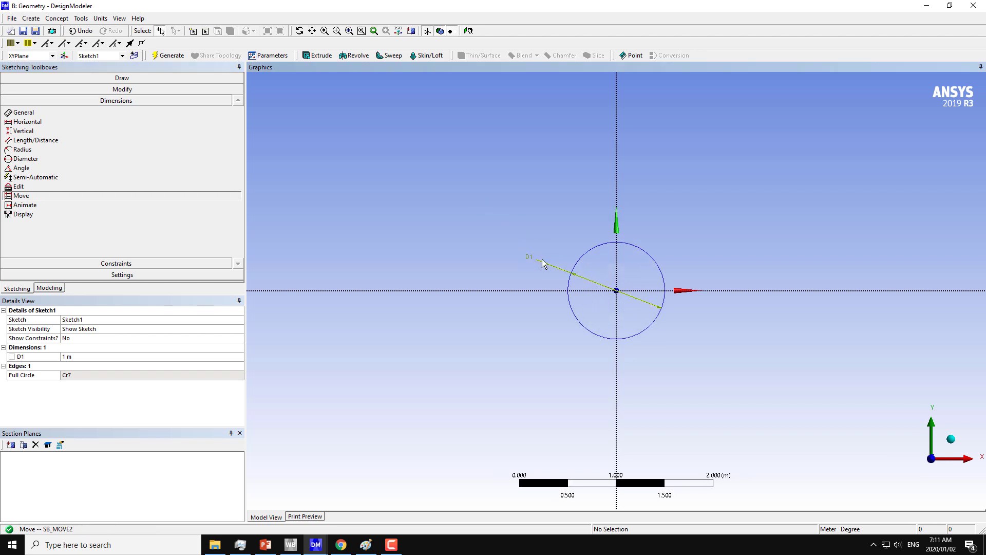
{"action": "left_click", "coordinate": [543, 264]}
- Create a new plane based on the XYPlane
{"action": "left_click", "coordinate": [54, 288]}
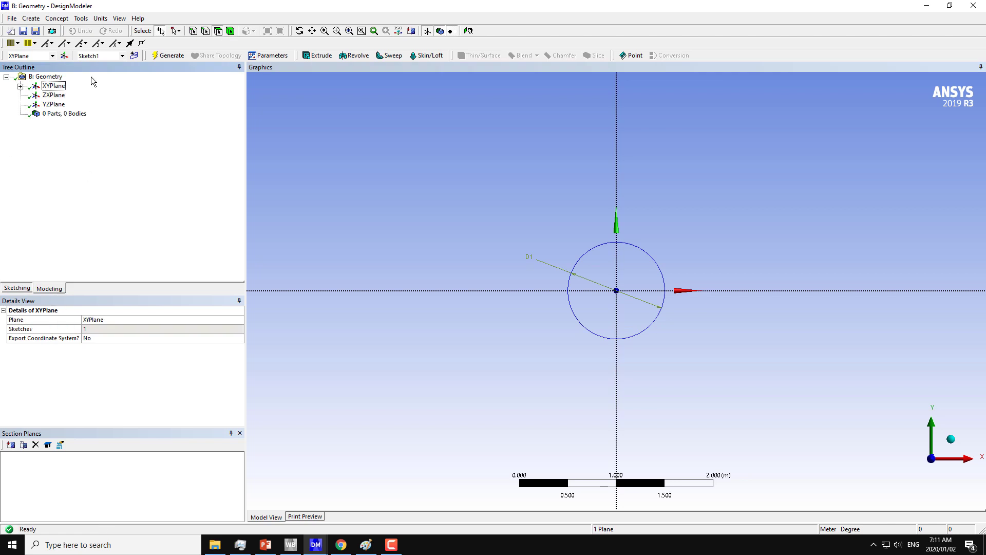
{"action": "left_click", "coordinate": [54, 86]}
{"action": "left_click", "coordinate": [64, 57]}
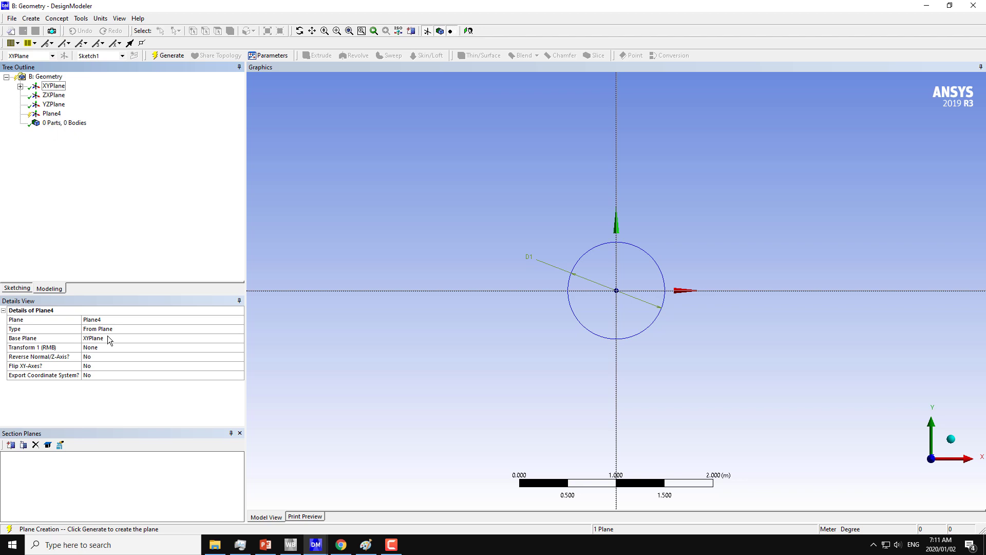
- Give the new plane an Offset Z transform of 5 m
{"action": "left_click", "coordinate": [93, 349]}
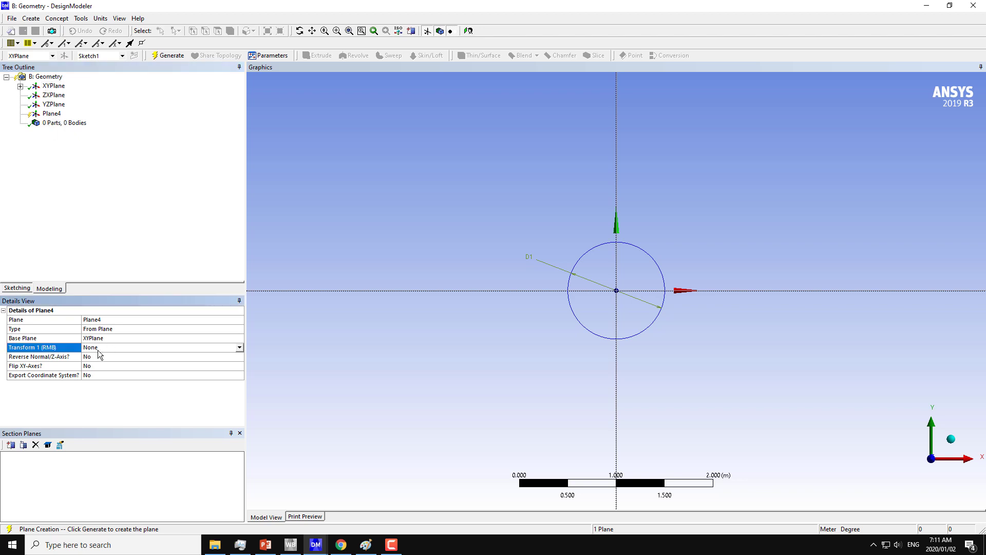
{"action": "left_click", "coordinate": [239, 348]}
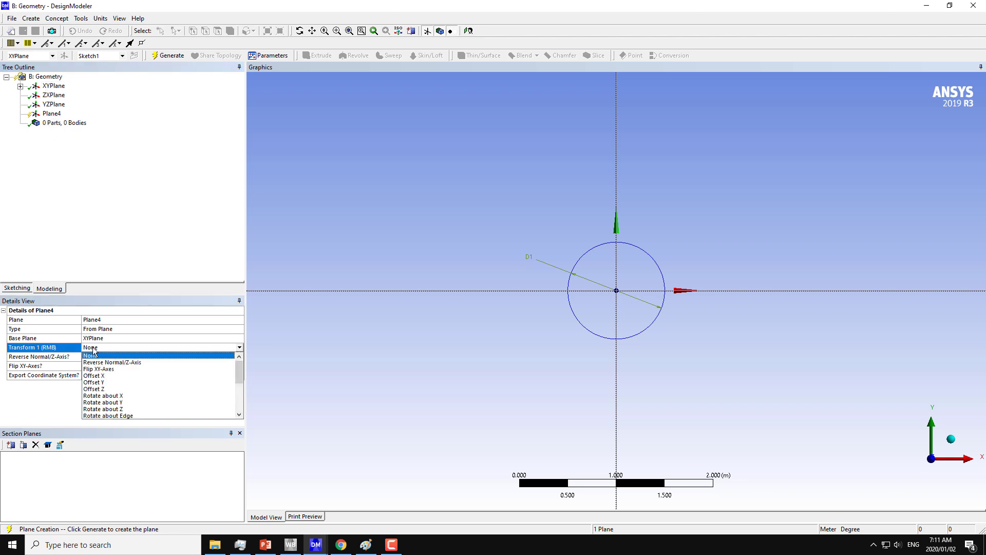
{"action": "left_click", "coordinate": [95, 389]}
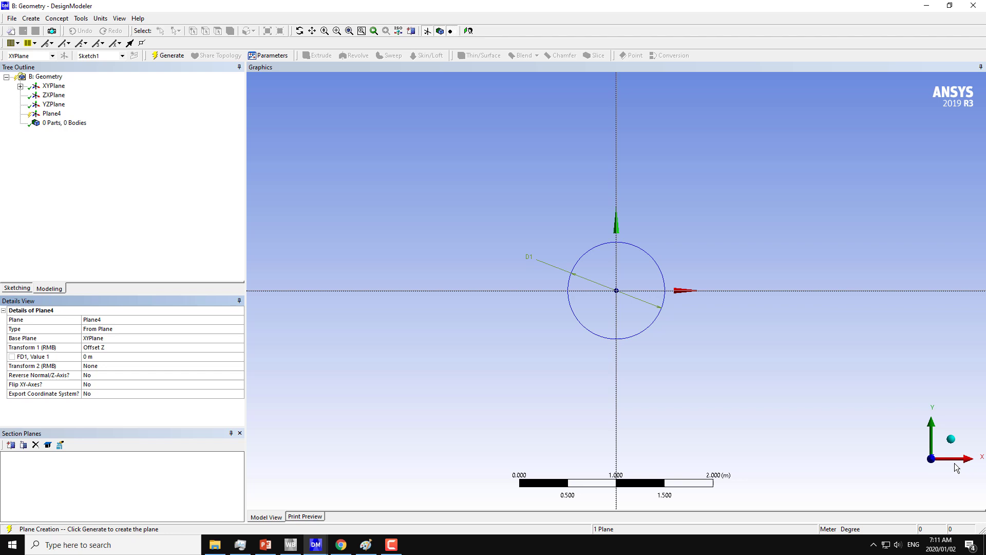
{"action": "middle_click_drag", "start_coordinate": [874, 440], "coordinate": [638, 403]}
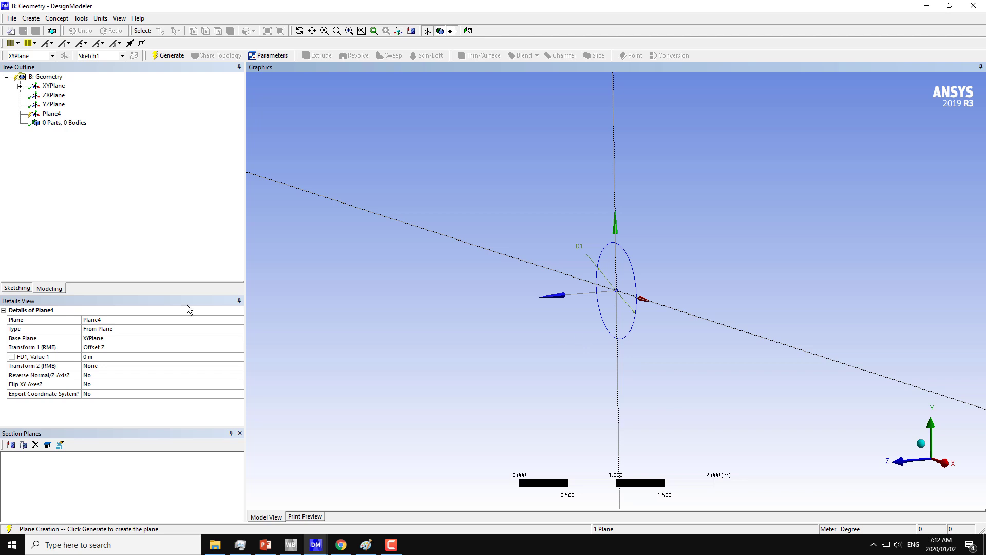
{"action": "left_click", "coordinate": [106, 357]}
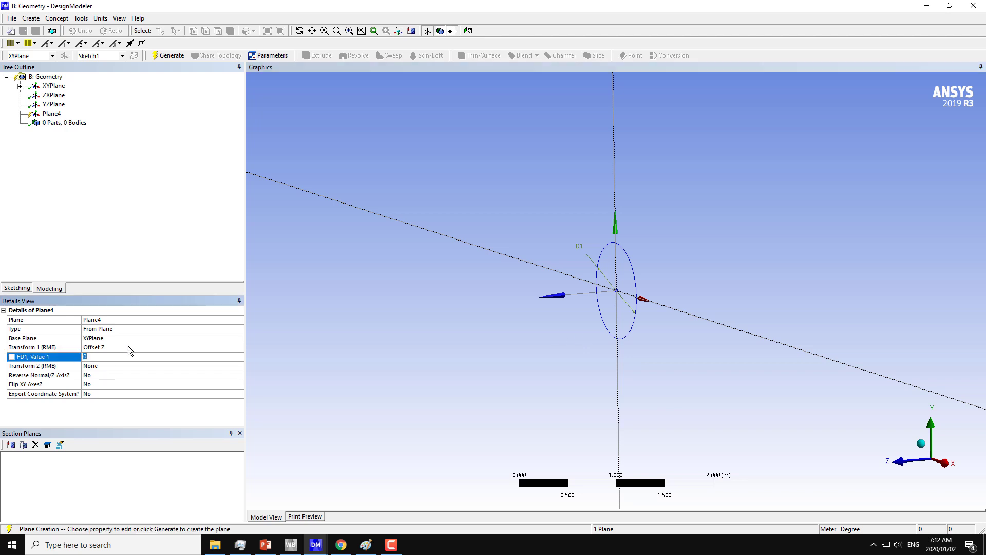
{"action": "type", "text": "5"}
{"action": "key", "text": "Return"}
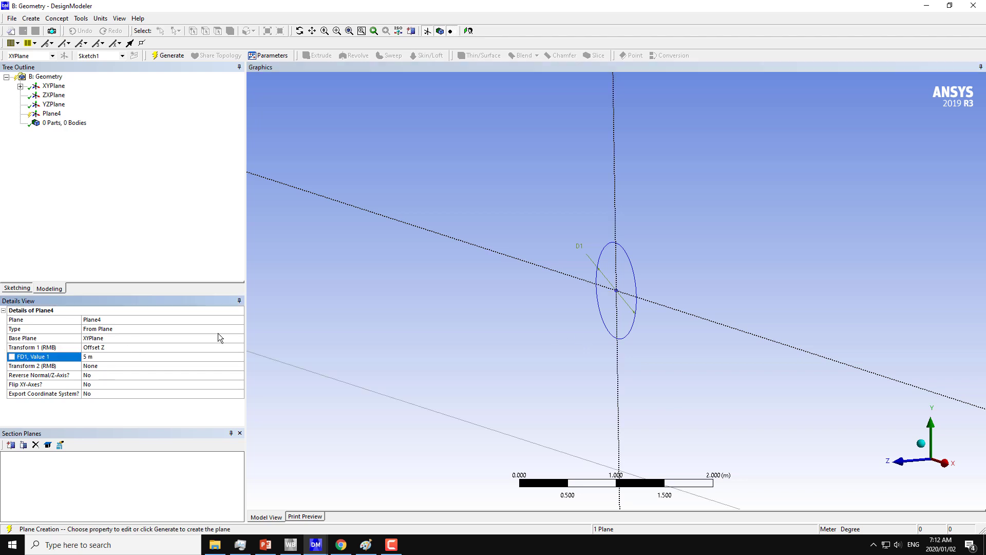
- Generate Plane4 and sketch a circle centred at the origin on it
{"action": "left_click", "coordinate": [168, 57]}
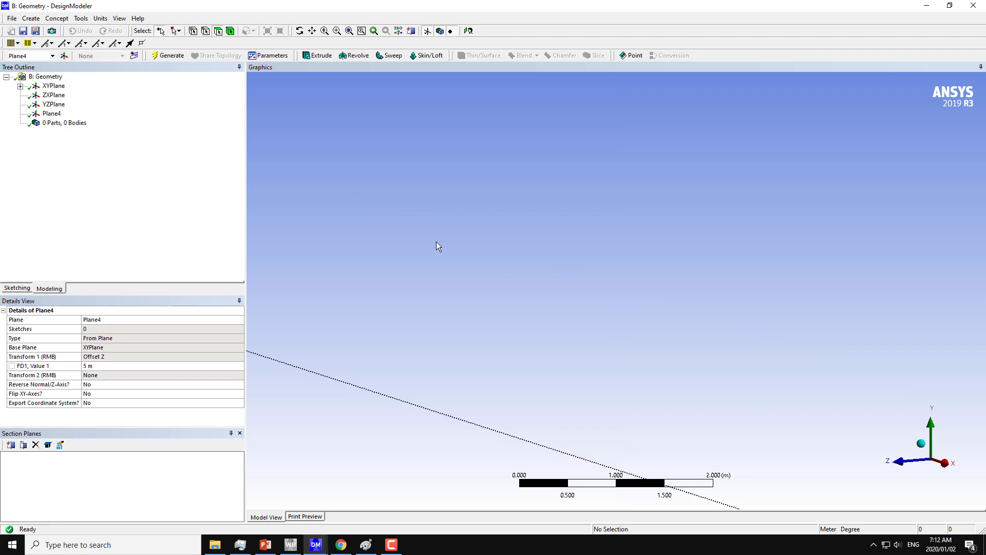
{"action": "middle_click_drag", "start_coordinate": [436, 241], "coordinate": [502, 271]}
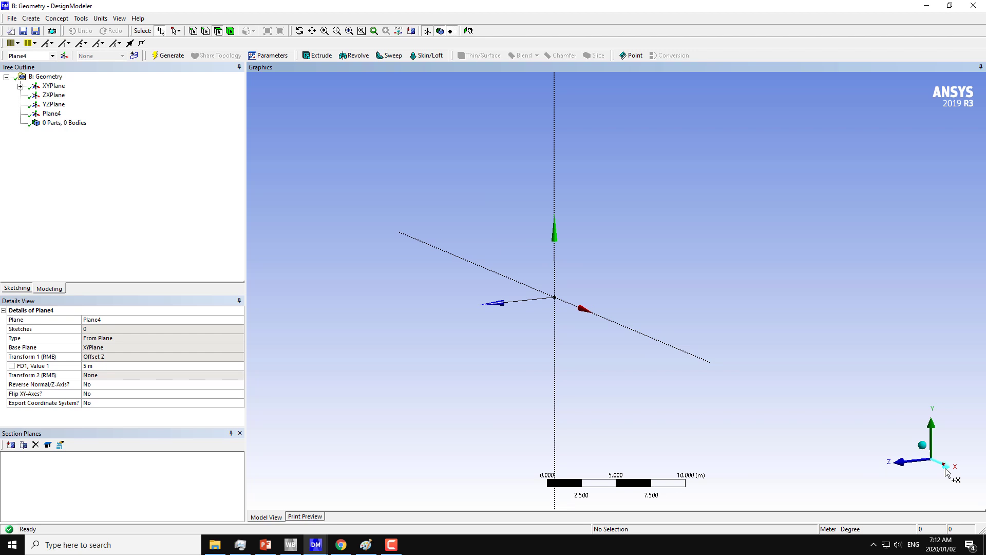
{"action": "left_click", "coordinate": [468, 31]}
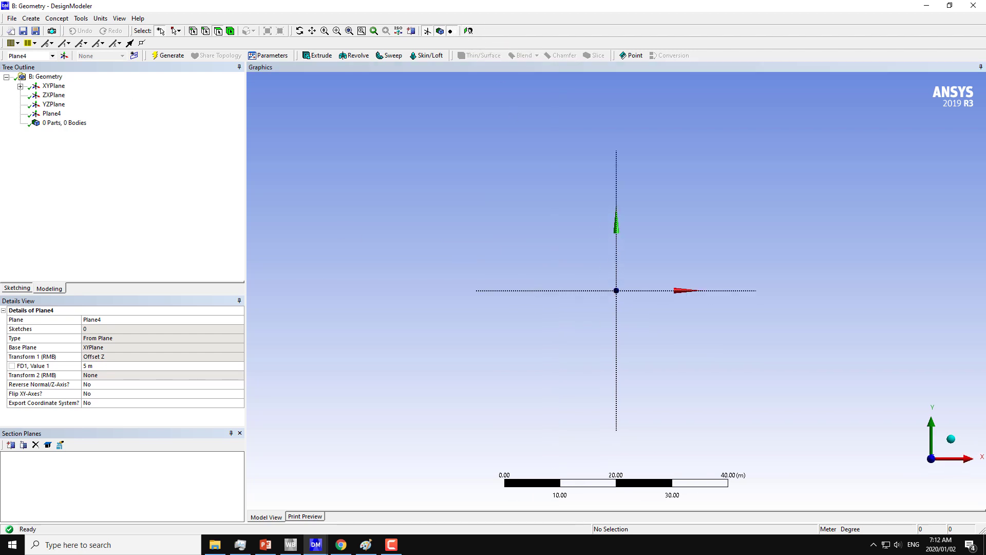
{"action": "left_click", "coordinate": [20, 289]}
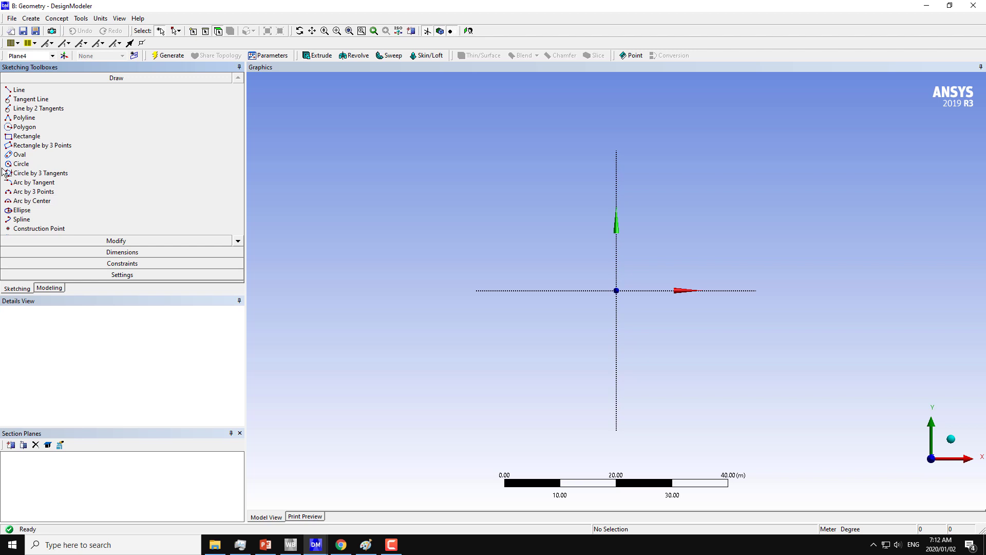
{"action": "left_click", "coordinate": [21, 164]}
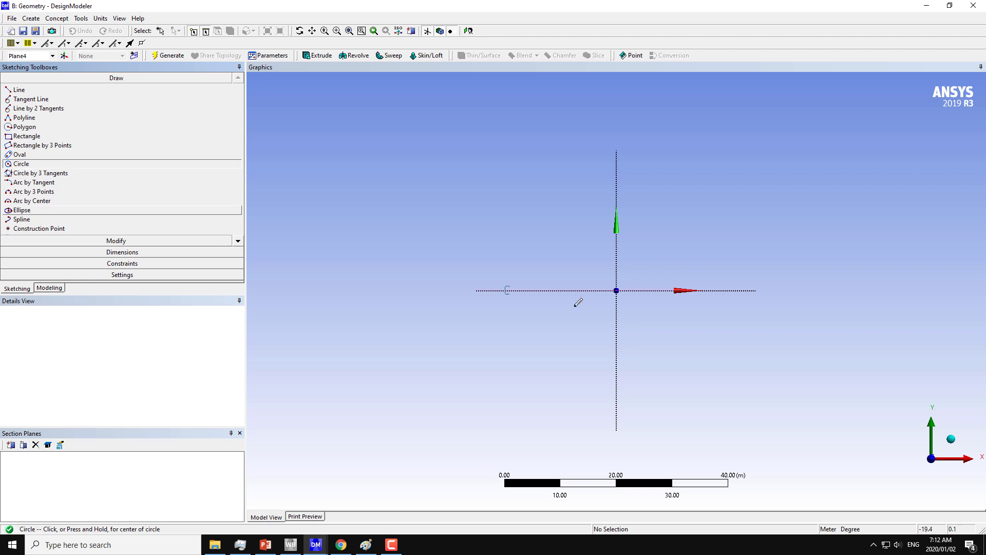
{"action": "left_click", "coordinate": [617, 290]}
{"action": "left_click", "coordinate": [627, 280]}
- Dimension the Plane4 circle with a D1 diameter of 1 m
{"action": "left_click", "coordinate": [125, 253]}
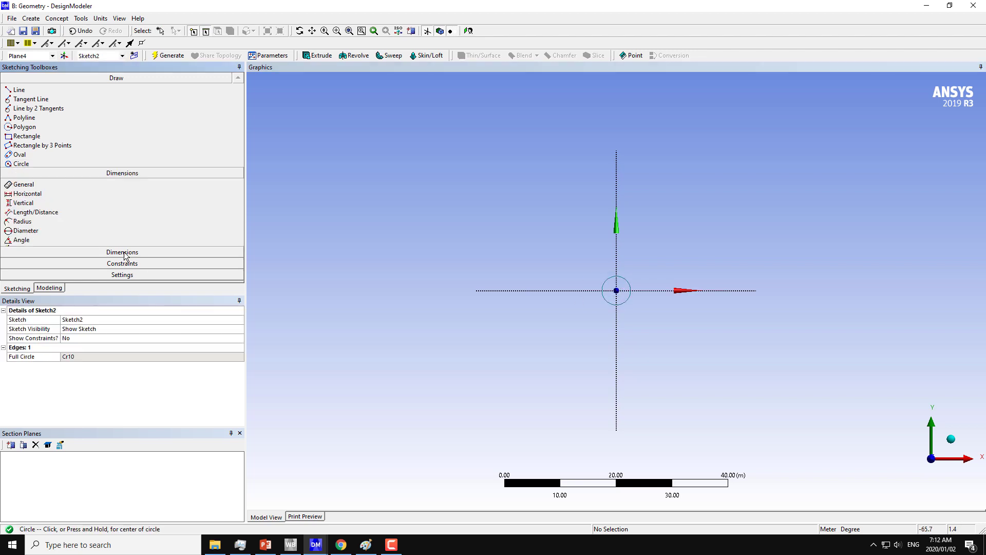
{"action": "left_click", "coordinate": [26, 158]}
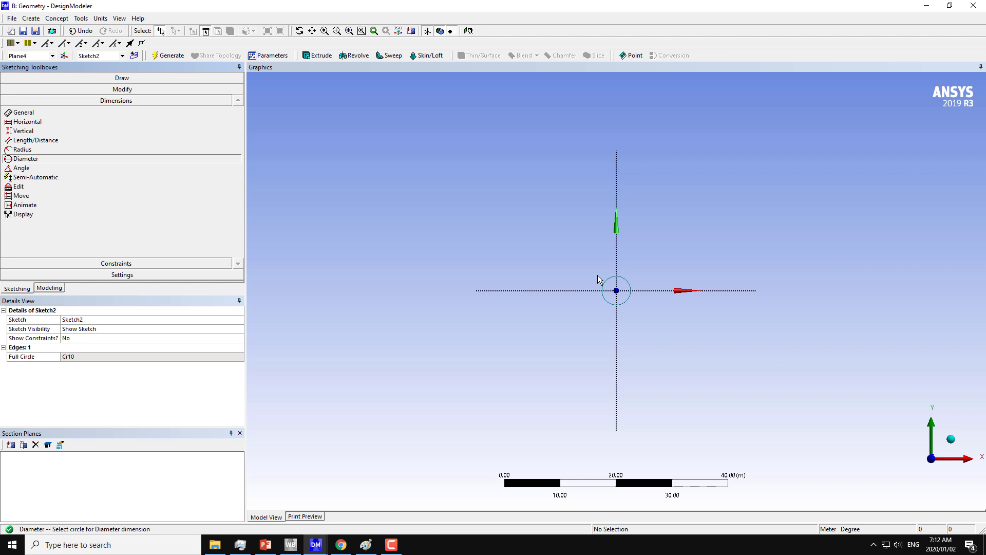
{"action": "left_click", "coordinate": [604, 284]}
{"action": "left_click", "coordinate": [581, 278]}
{"action": "left_click", "coordinate": [97, 355]}
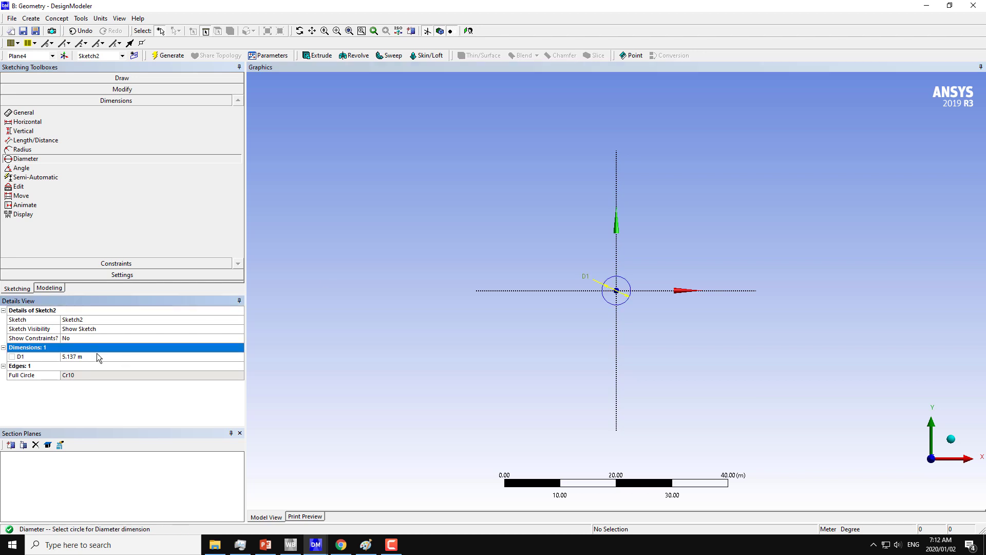
{"action": "left_click", "coordinate": [96, 356]}
{"action": "type", "text": "1"}
{"action": "key", "text": "Return"}
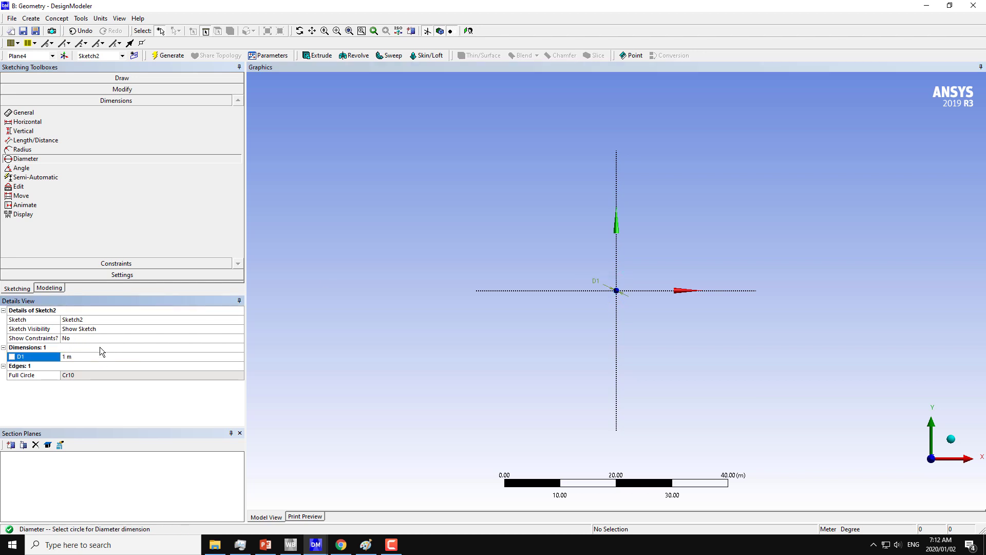
- Move the D1 label up-left beside the circle and return to the model tree
{"action": "left_click", "coordinate": [21, 195]}
{"action": "scroll", "coordinate": [375, 248], "scroll_direction": "up", "scroll_amount": 5}
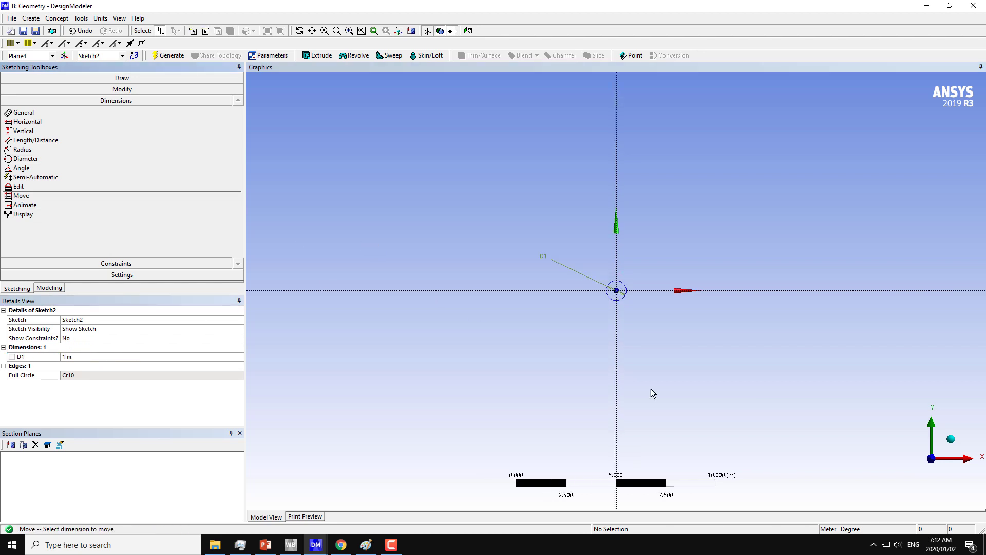
{"action": "scroll", "coordinate": [652, 388], "scroll_direction": "up", "scroll_amount": 2}
{"action": "left_click_drag", "start_coordinate": [441, 208], "coordinate": [399, 190]}
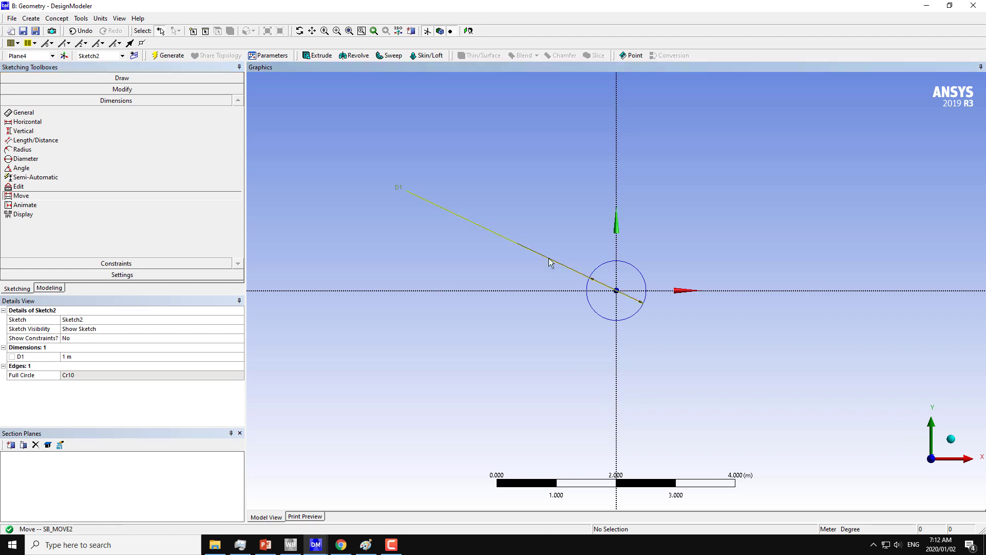
{"action": "left_click", "coordinate": [567, 268]}
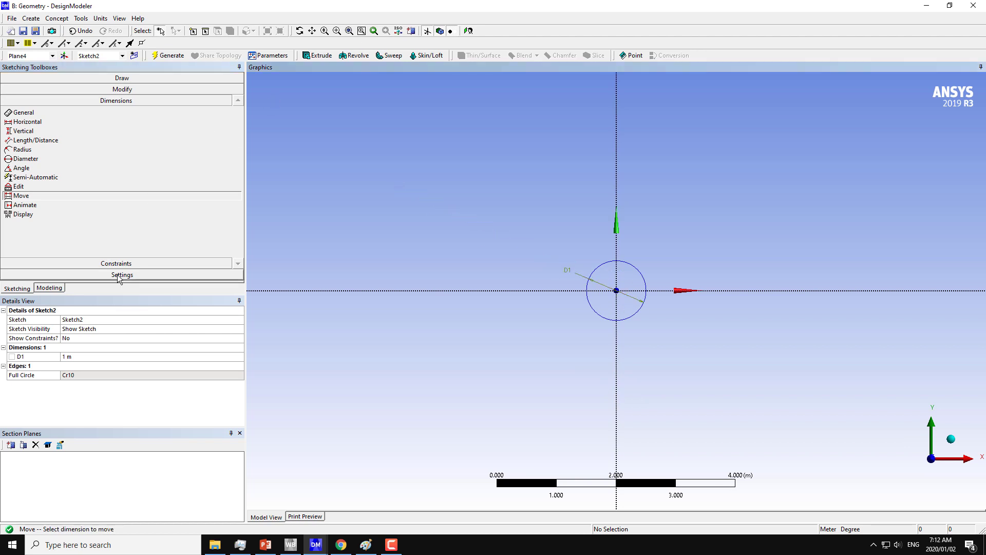
{"action": "left_click", "coordinate": [51, 289]}
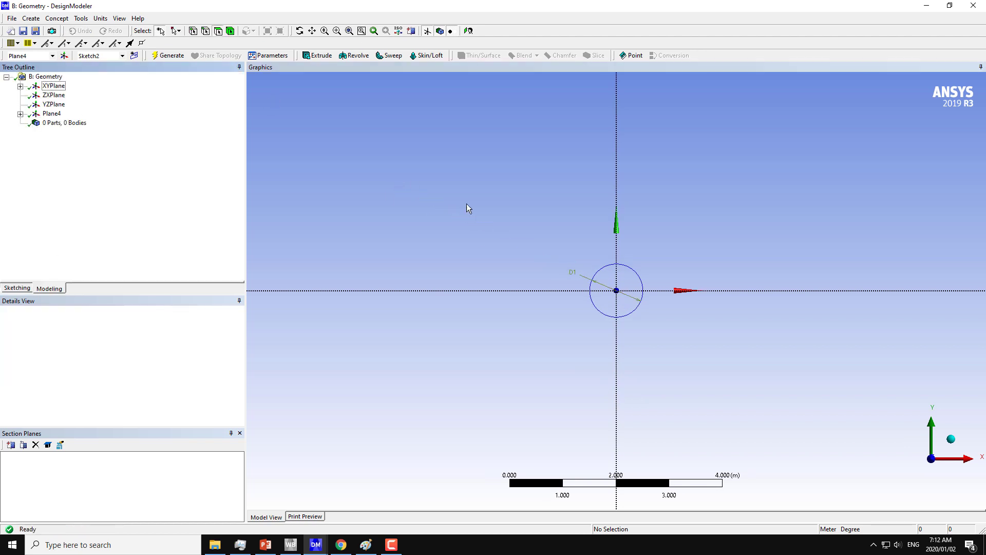
- Set Sketch1 under XYPlane to Always Show Sketch
{"action": "scroll", "coordinate": [466, 204], "scroll_direction": "down", "scroll_amount": 1}
{"action": "left_click", "coordinate": [20, 86]}
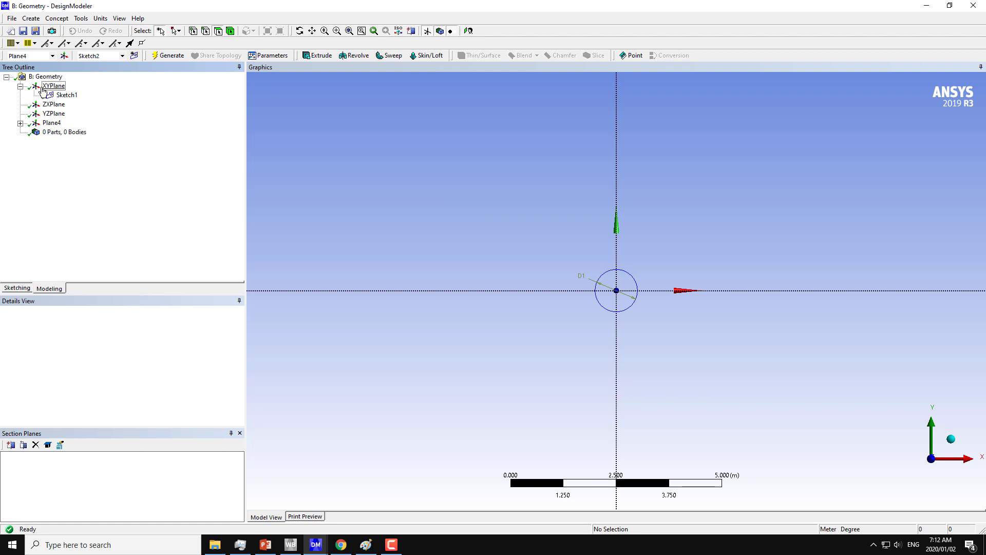
{"action": "right_click", "coordinate": [64, 95]}
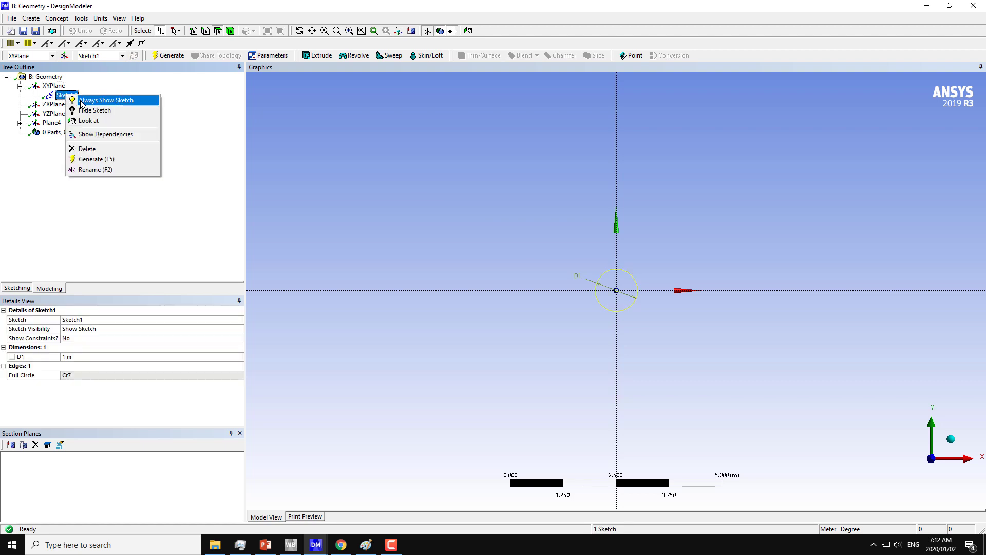
{"action": "left_click", "coordinate": [98, 101]}
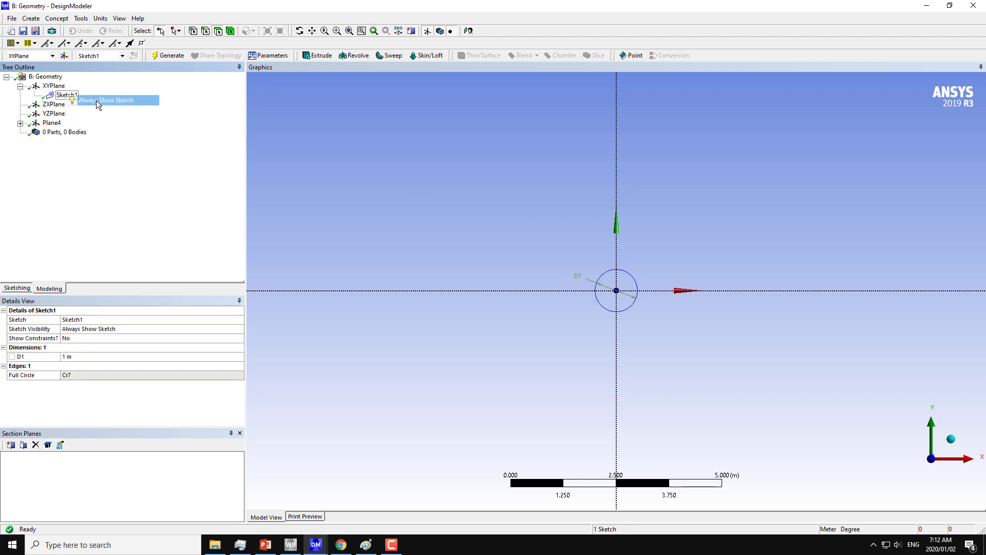
- Set Sketch2 under Plane4 to Always Show Sketch and view both circles in 3D
{"action": "left_click", "coordinate": [20, 123]}
{"action": "right_click", "coordinate": [68, 133]}
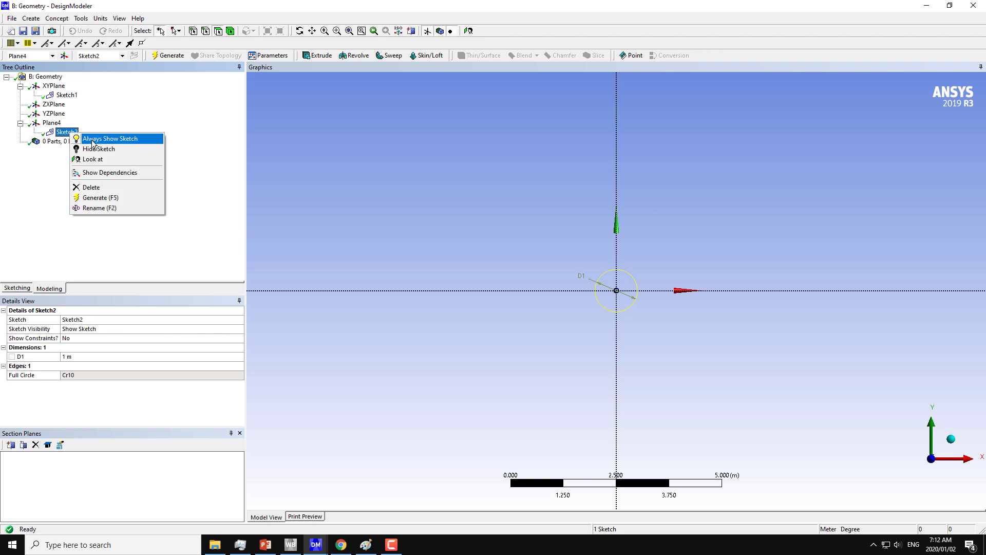
{"action": "left_click", "coordinate": [135, 137]}
{"action": "scroll", "coordinate": [403, 226], "scroll_direction": "down", "scroll_amount": 2}
{"action": "mouse_move", "coordinate": [412, 235]}
{"action": "middle_mouse_down"}
{"action": "mouse_move", "coordinate": [511, 272]}
{"action": "mouse_move", "coordinate": [491, 272]}
{"action": "mouse_move", "coordinate": [473, 316]}
{"action": "middle_mouse_up"}
{"action": "left_click", "coordinate": [67, 95]}
{"action": "left_click", "coordinate": [54, 86]}
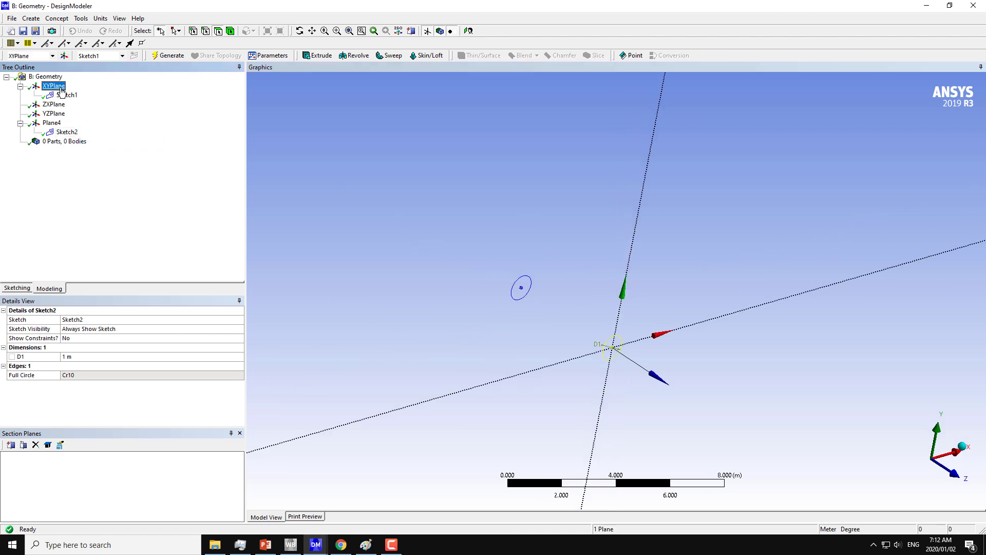
{"action": "mouse_move", "coordinate": [391, 211]}
{"action": "middle_mouse_down"}
{"action": "mouse_move", "coordinate": [534, 244]}
{"action": "mouse_move", "coordinate": [449, 229]}
{"action": "mouse_move", "coordinate": [458, 264]}
{"action": "mouse_move", "coordinate": [518, 225]}
{"action": "mouse_move", "coordinate": [502, 238]}
{"action": "mouse_move", "coordinate": [489, 230]}
{"action": "middle_mouse_up"}
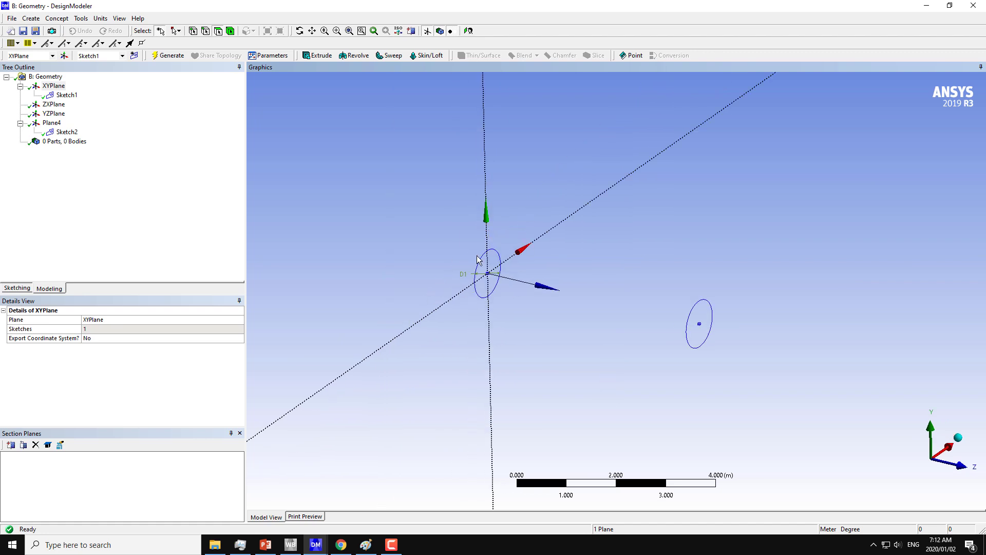
{"action": "middle_click_drag", "start_coordinate": [720, 309], "coordinate": [596, 264]}
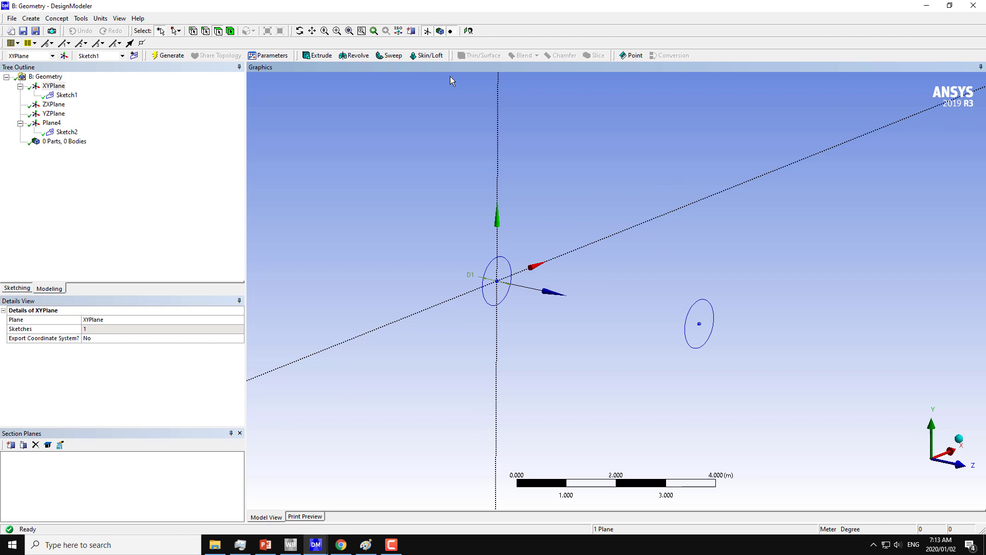
- Generate a Skin/Loft between Sketch1 and Sketch2 to form a 5 m solid cylinder
{"action": "left_click", "coordinate": [429, 58]}
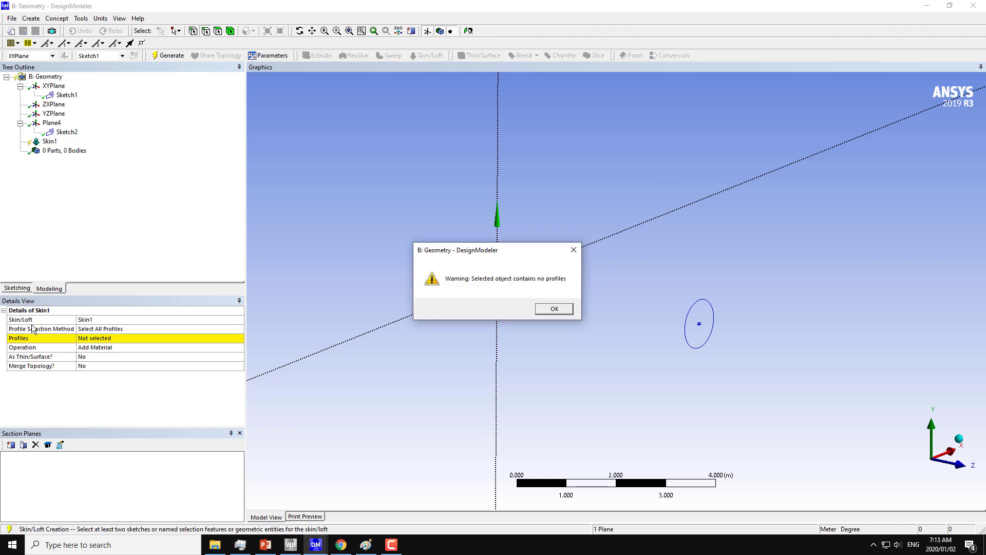
{"action": "left_click", "coordinate": [550, 309]}
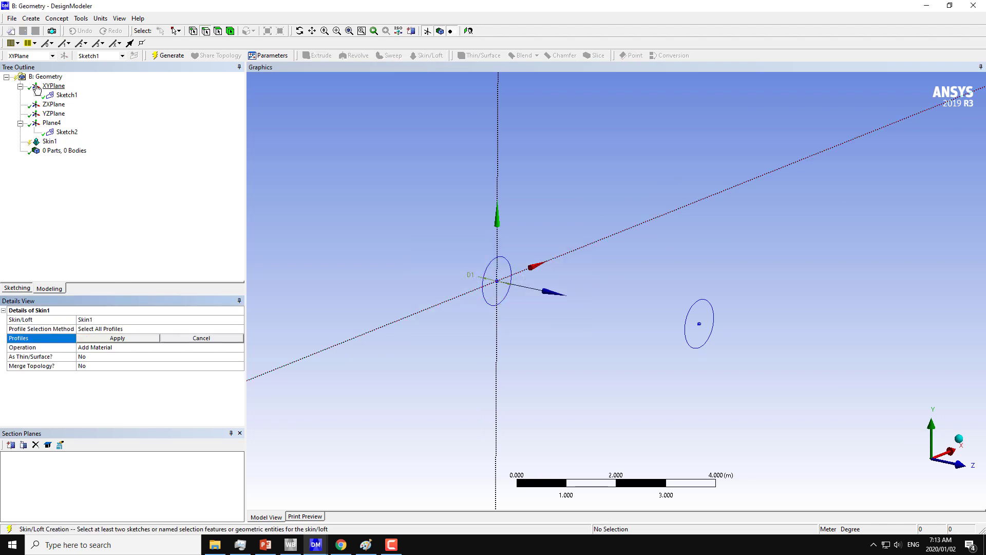
{"action": "left_click", "coordinate": [72, 96]}
{"action": "left_click", "coordinate": [66, 132], "text": "ctrl"}
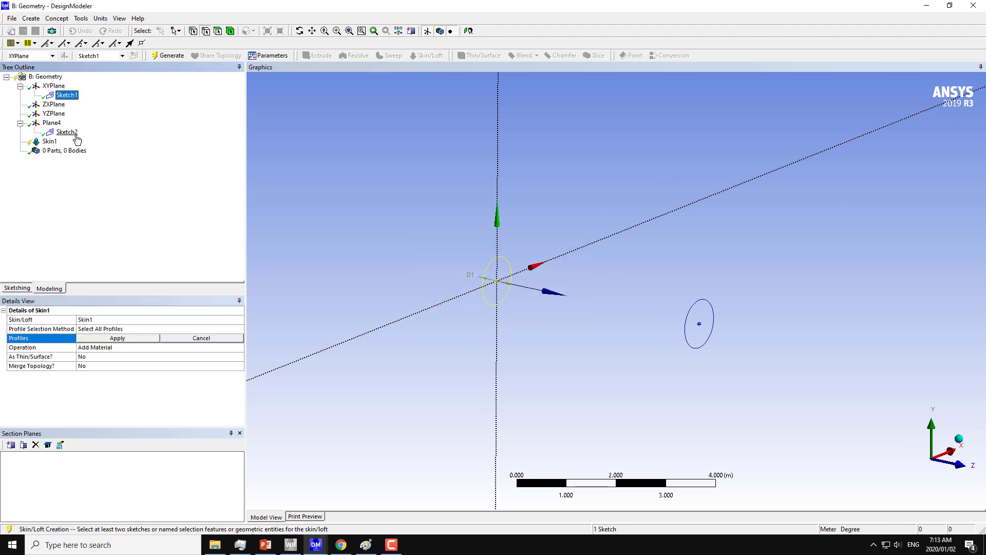
{"action": "left_click", "coordinate": [102, 340]}
{"action": "left_click", "coordinate": [168, 56]}
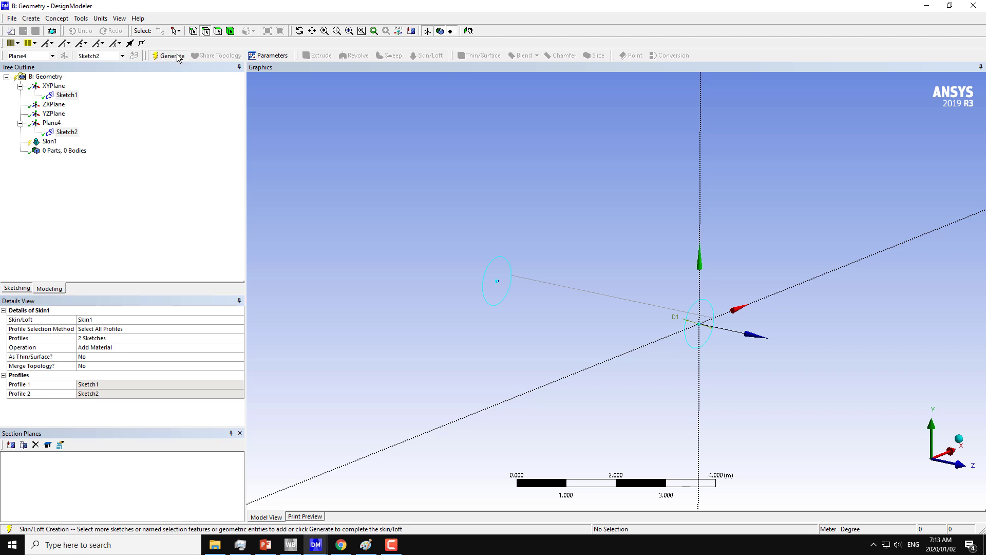
{"action": "middle_click_drag", "start_coordinate": [533, 256], "coordinate": [561, 264]}
{"action": "left_click", "coordinate": [45, 76]}
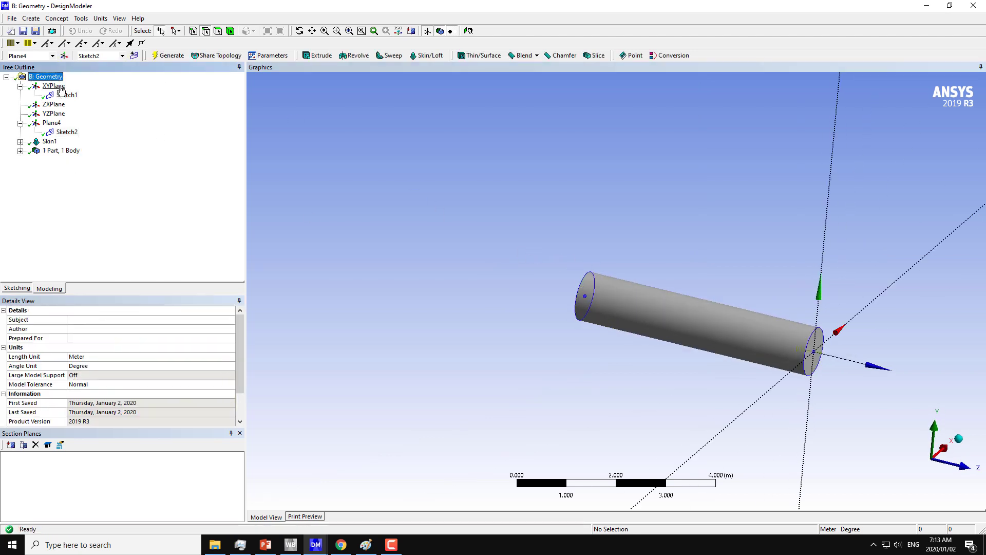
{"action": "left_click", "coordinate": [54, 86]}
{"action": "mouse_move", "coordinate": [521, 213]}
{"action": "middle_mouse_down"}
{"action": "mouse_move", "coordinate": [452, 205]}
{"action": "mouse_move", "coordinate": [520, 213]}
{"action": "middle_mouse_up"}
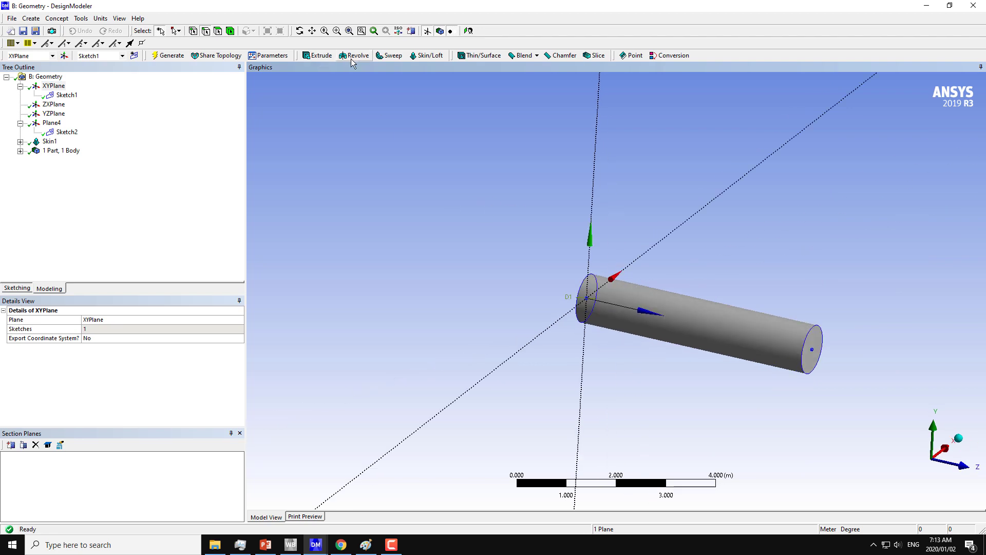
{"action": "middle_click_drag", "start_coordinate": [431, 141], "coordinate": [368, 234]}
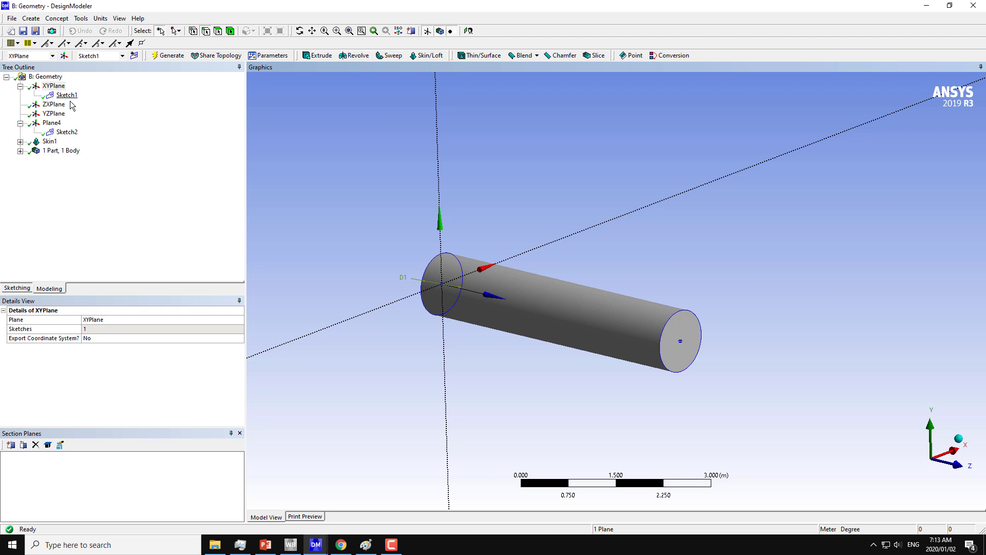
- Change Sketch2's D1 diameter to 0.5 m
{"action": "left_click", "coordinate": [66, 132]}
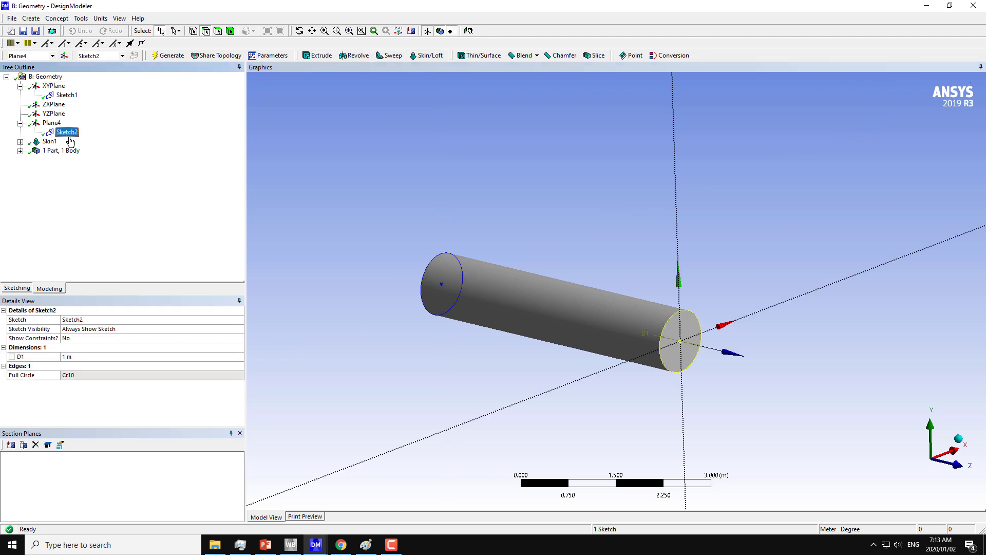
{"action": "left_click", "coordinate": [79, 359]}
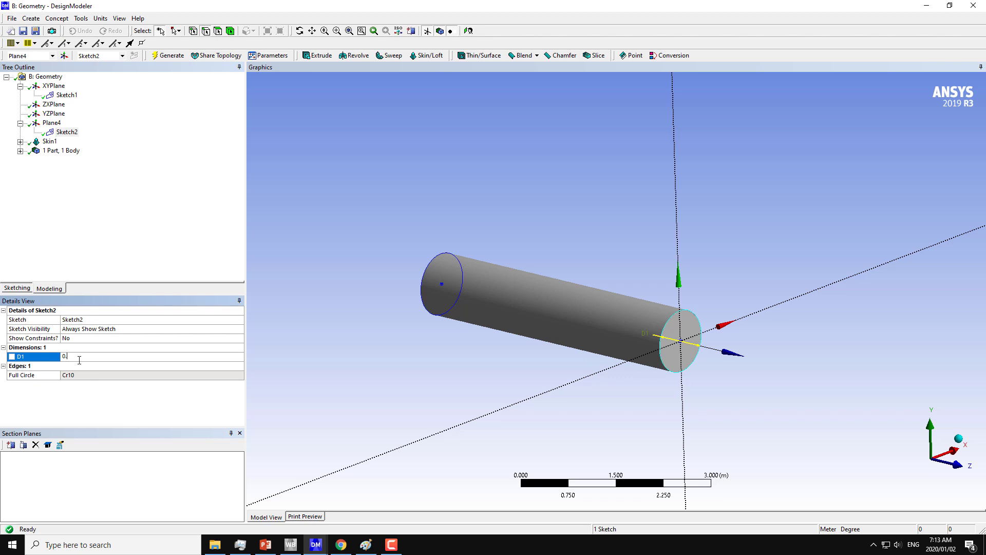
{"action": "key", "text": "Return"}
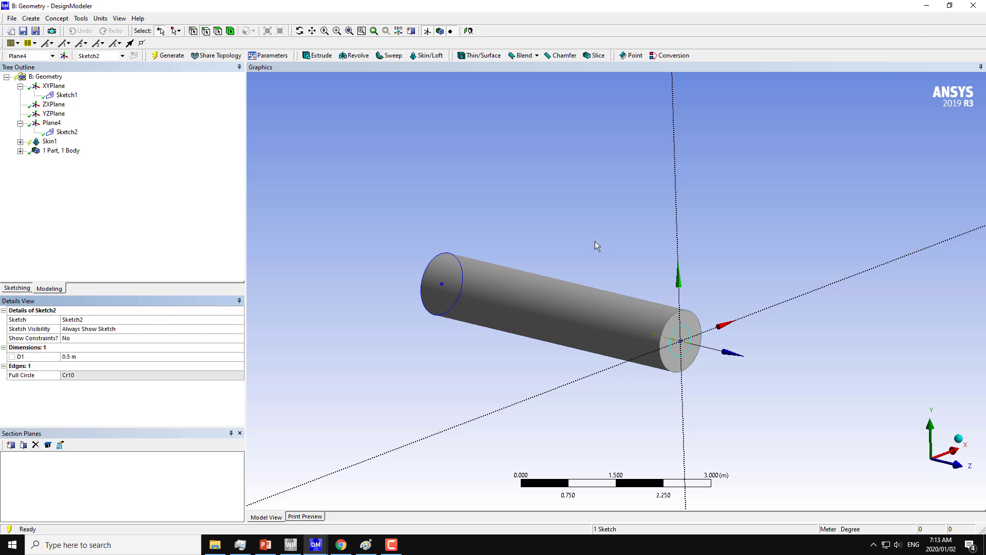
{"action": "scroll", "coordinate": [637, 351], "scroll_direction": "up", "scroll_amount": 5}
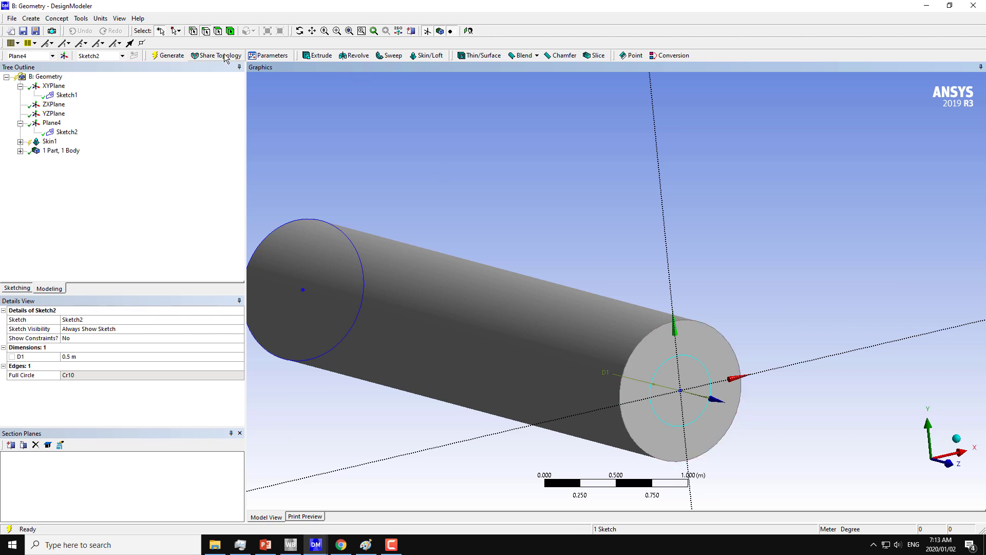
- Regenerate the loft into a taper toward Sketch2, then reset Sketch2's D1 to 1 m
{"action": "left_click", "coordinate": [167, 55]}
{"action": "middle_click_drag", "start_coordinate": [487, 230], "coordinate": [502, 276]}
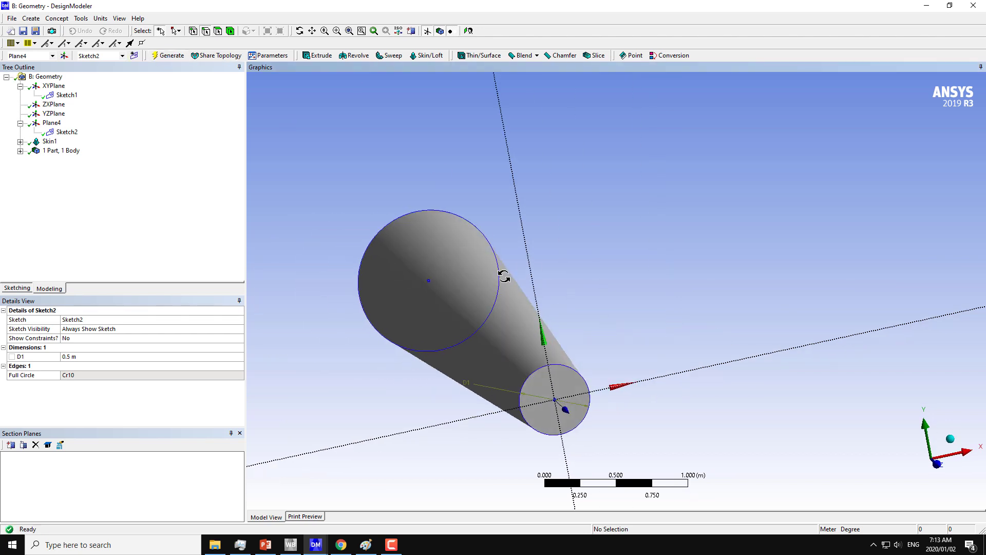
{"action": "left_click", "coordinate": [118, 357]}
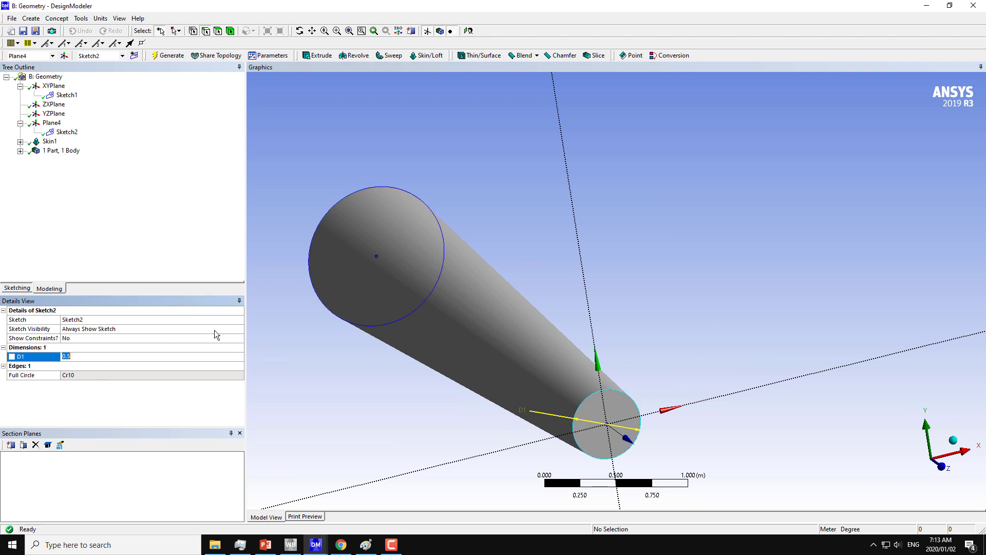
{"action": "type", "text": "1"}
{"action": "key", "text": "Return"}
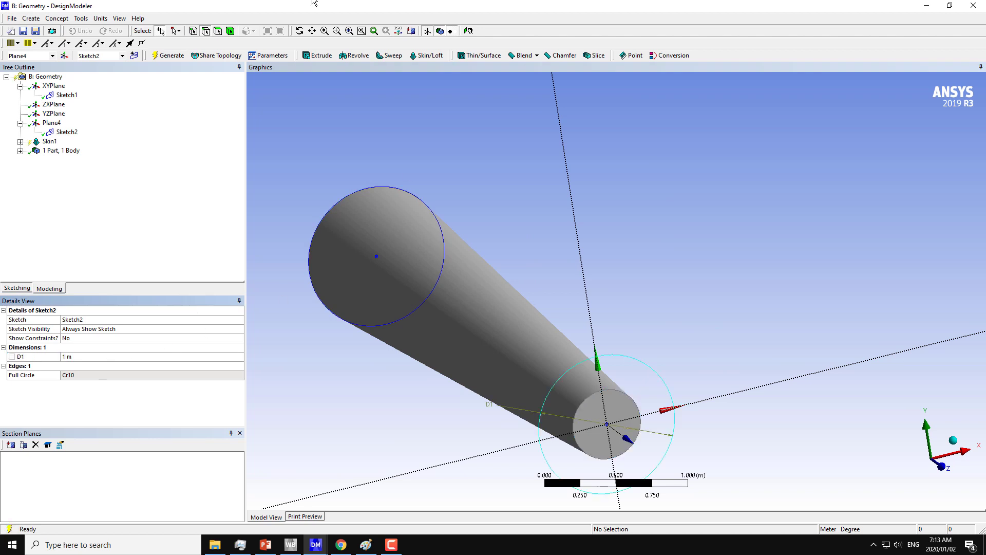